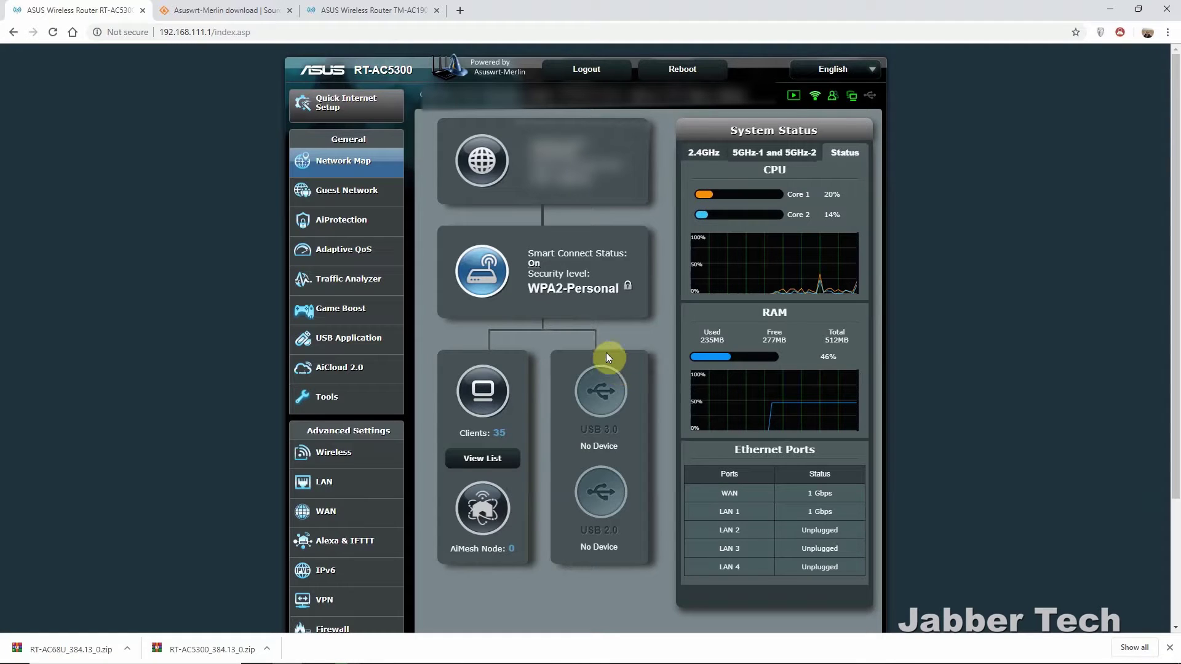
Open the VPN Status page from the Advanced Settings sidebar to see which VPN servers and clients are running
{"action": "scroll", "coordinate": [411, 405], "scroll_direction": "down", "scroll_amount": 2}
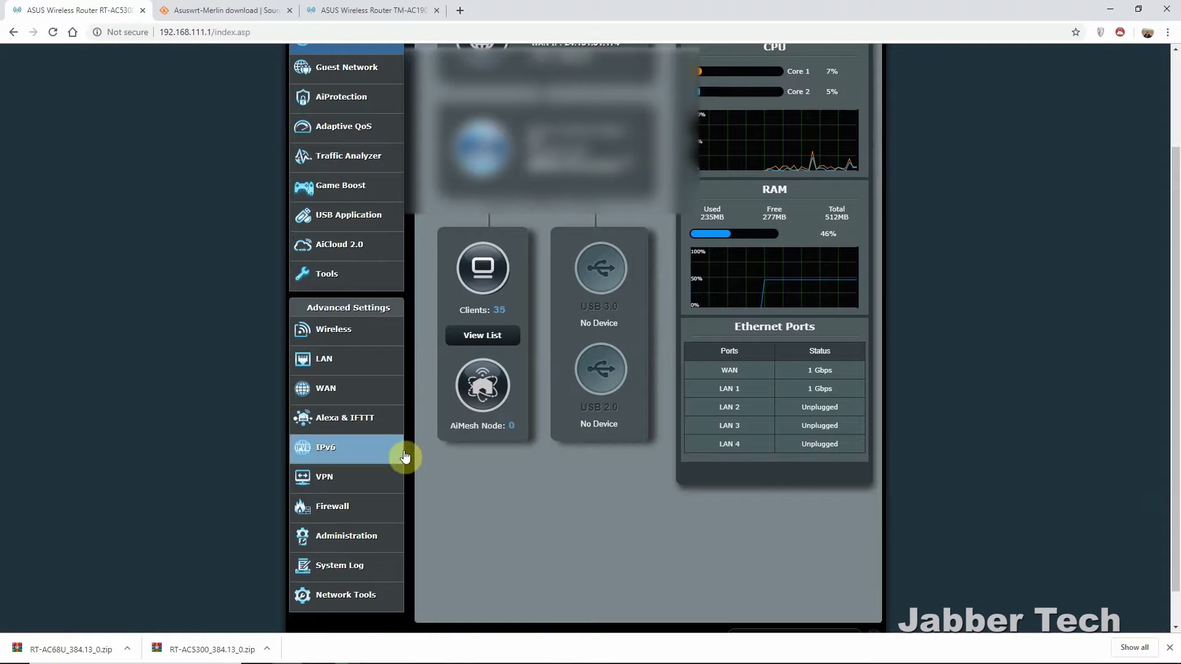
{"action": "left_click", "coordinate": [372, 483]}
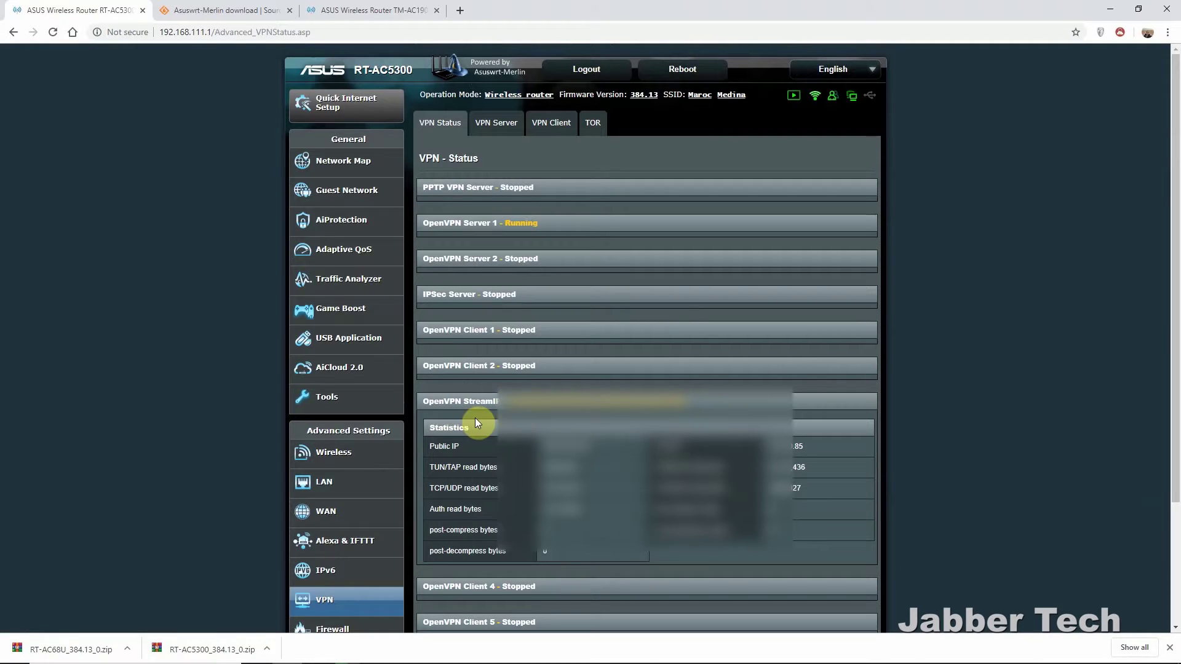
Review the VPN Client tab settings on the RT-AC5300 by scrolling through them
{"action": "left_click", "coordinate": [542, 123]}
{"action": "scroll", "coordinate": [554, 242], "scroll_direction": "down", "scroll_amount": 10}
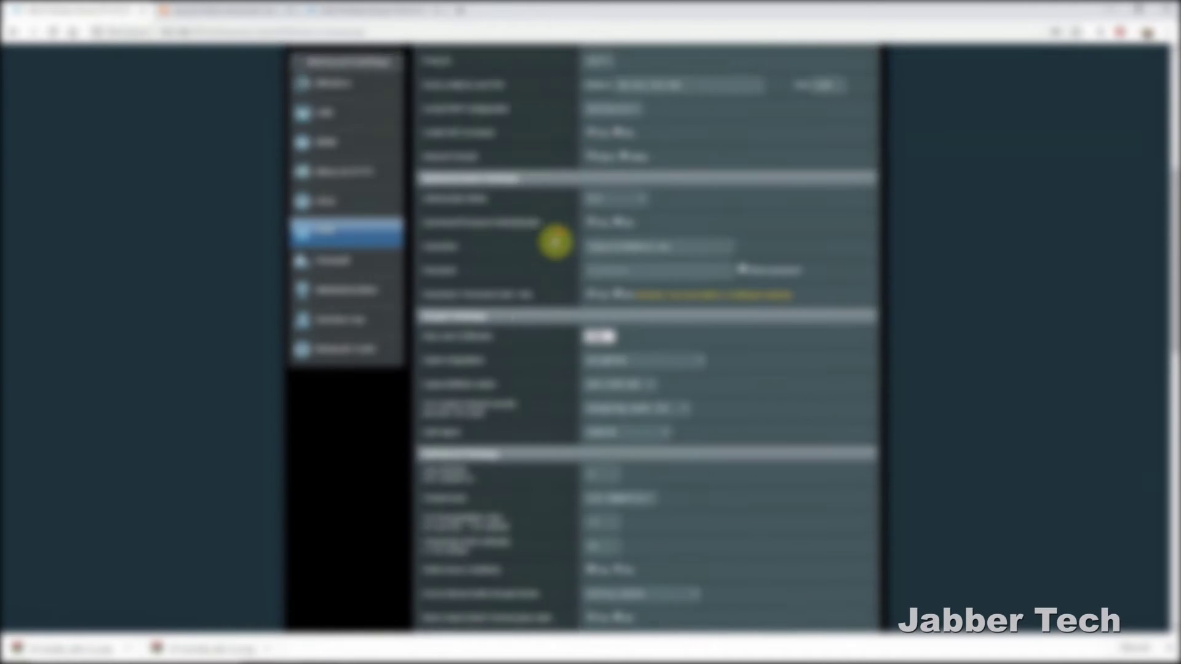
{"action": "scroll", "coordinate": [555, 241], "scroll_direction": "down", "scroll_amount": 10}
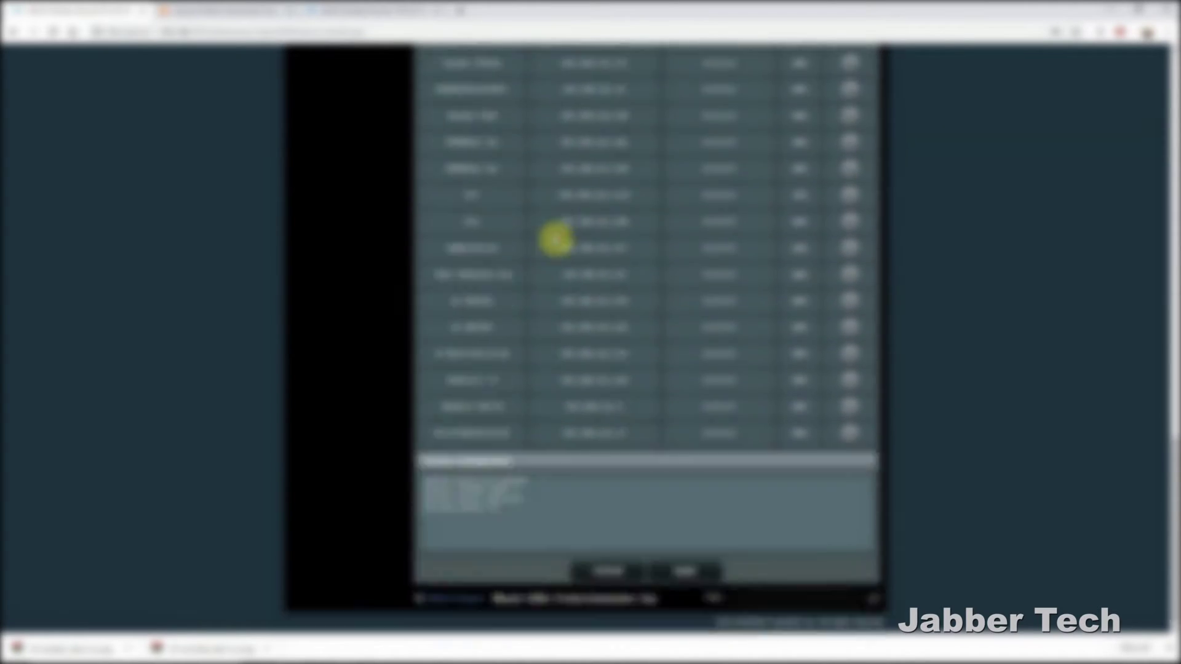
{"action": "scroll", "coordinate": [555, 240], "scroll_direction": "up", "scroll_amount": 10}
{"action": "scroll", "coordinate": [555, 240], "scroll_direction": "up", "scroll_amount": 7}
{"action": "scroll", "coordinate": [627, 430], "scroll_direction": "down", "scroll_amount": 4}
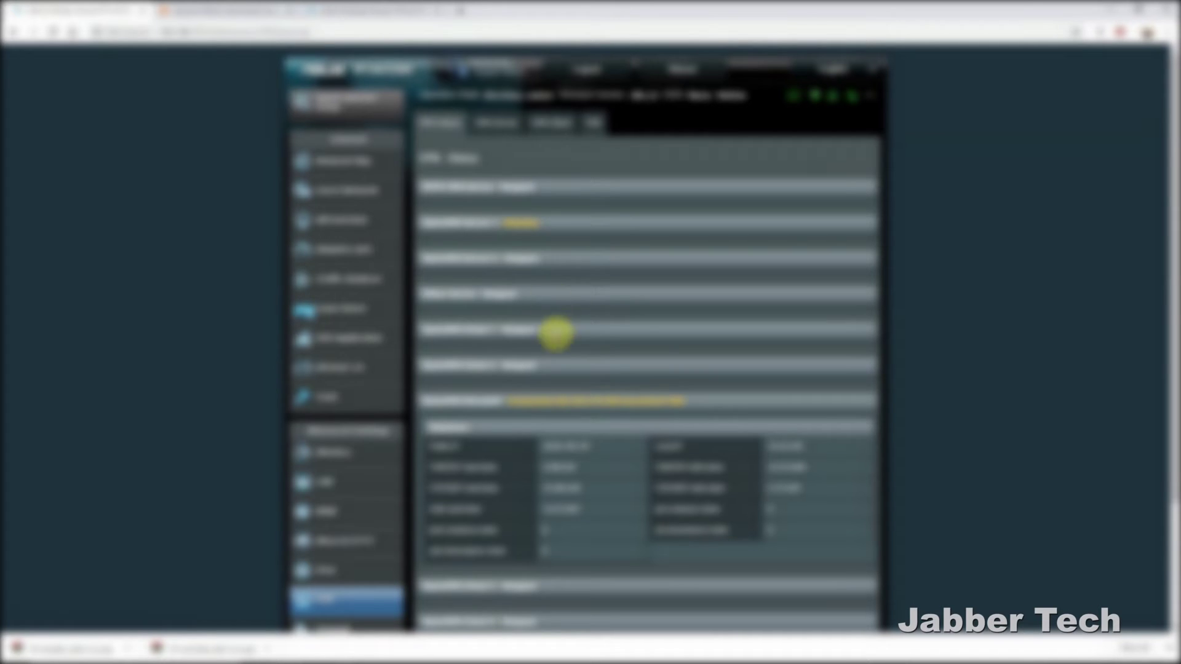
{"action": "scroll", "coordinate": [515, 483], "scroll_direction": "down", "scroll_amount": 3}
{"action": "scroll", "coordinate": [514, 474], "scroll_direction": "up", "scroll_amount": 2}
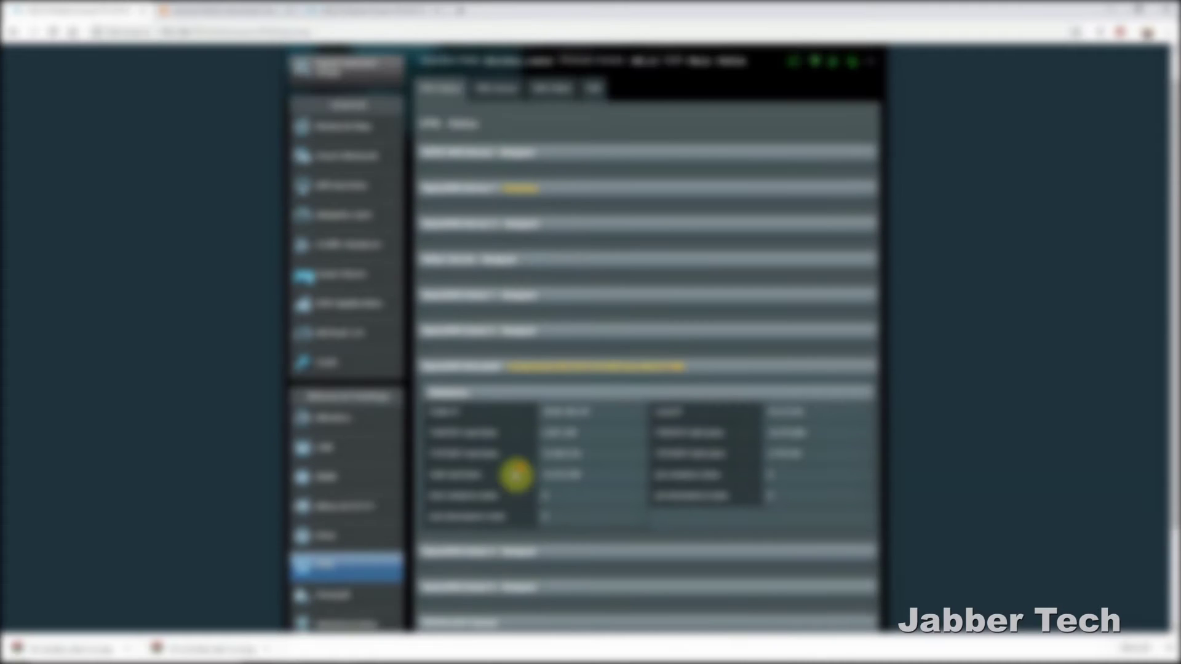
Return to the RT-AC5300 Network Map and show its AiMesh node details
{"action": "left_click", "coordinate": [335, 130]}
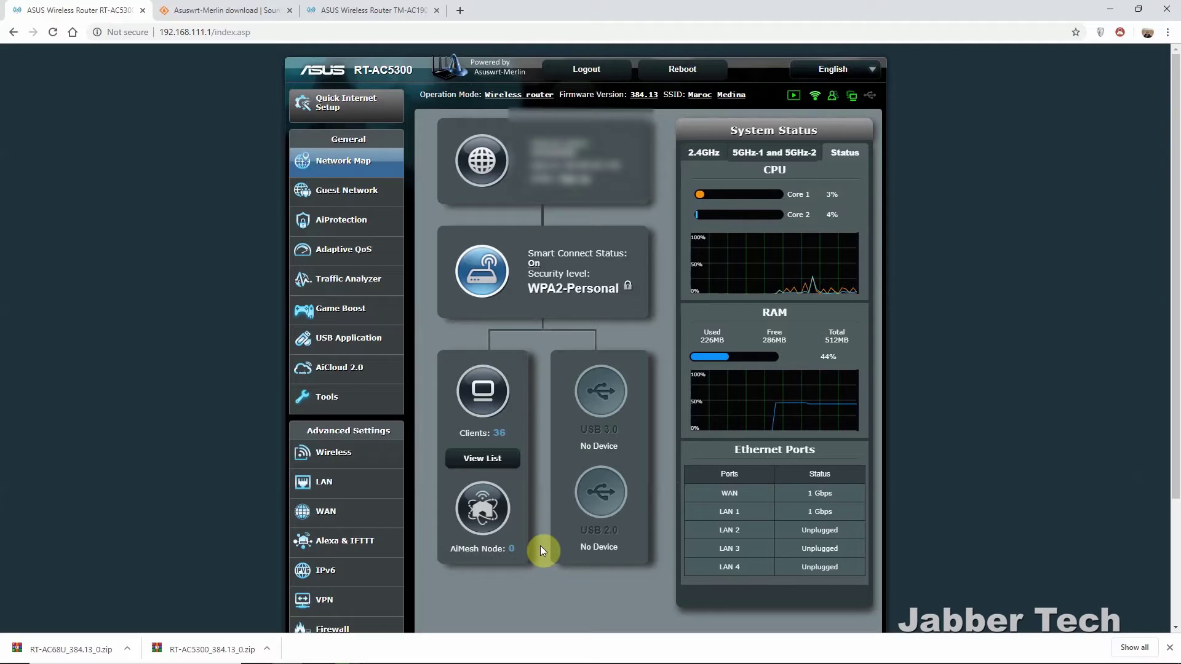
{"action": "left_click", "coordinate": [498, 523]}
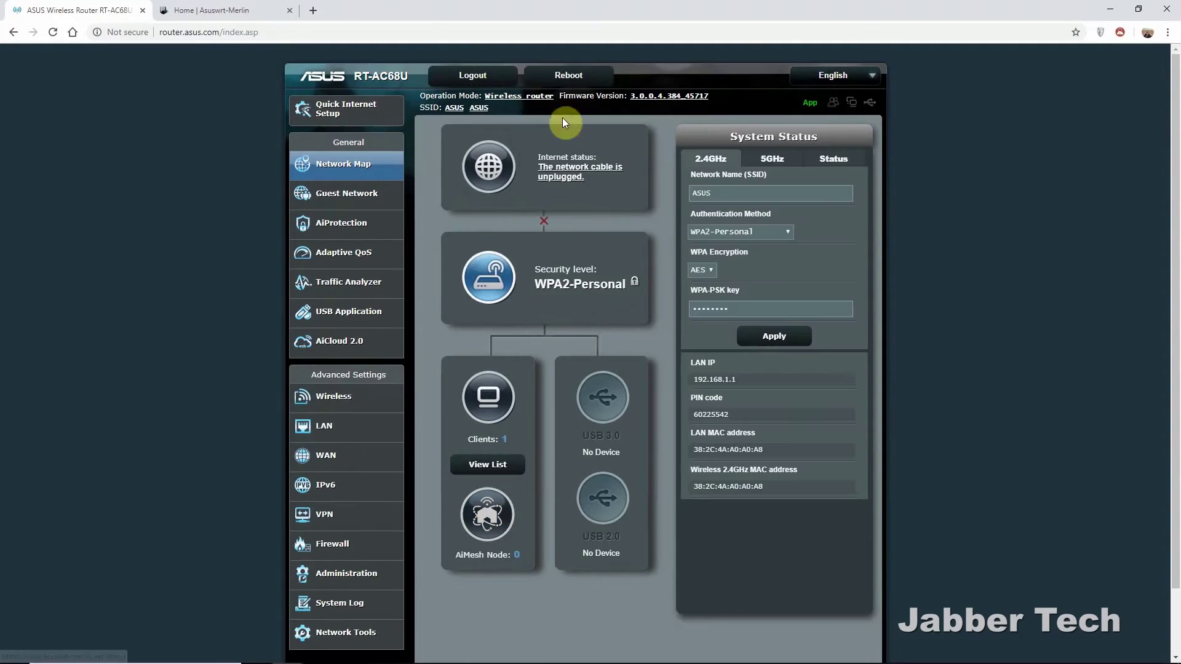
Download RT-AC68U_384.13_0.zip from the RT-AC68U Release folder on the SourceForge main download site
{"action": "left_click", "coordinate": [245, 12]}
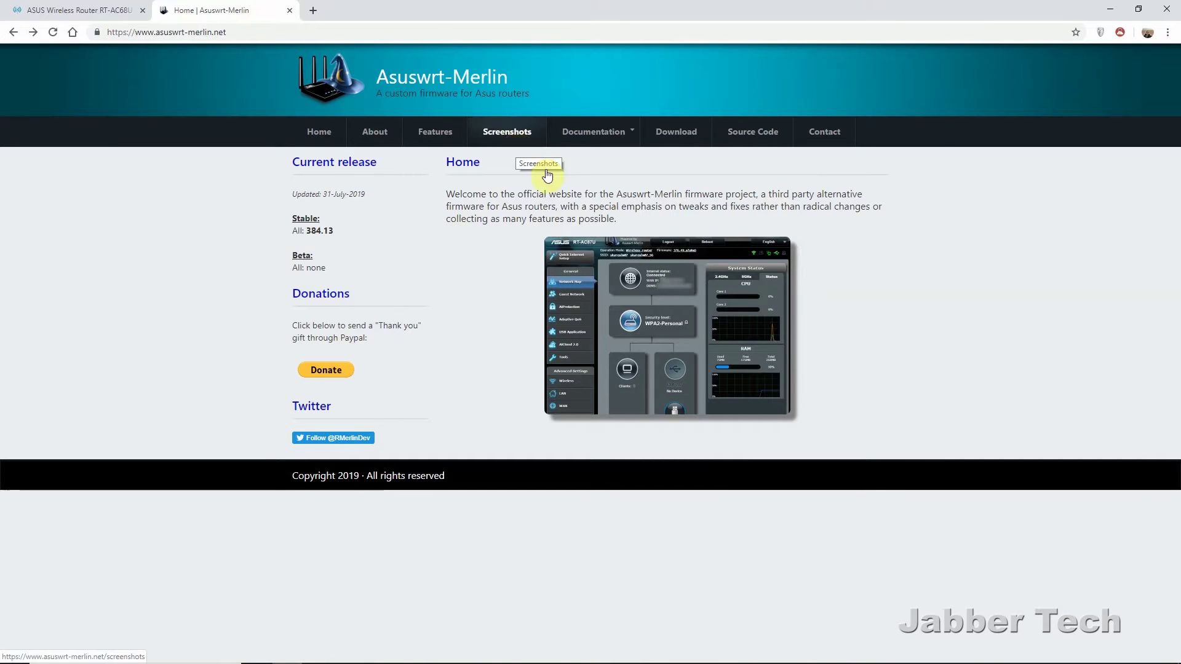
{"action": "left_click", "coordinate": [674, 134]}
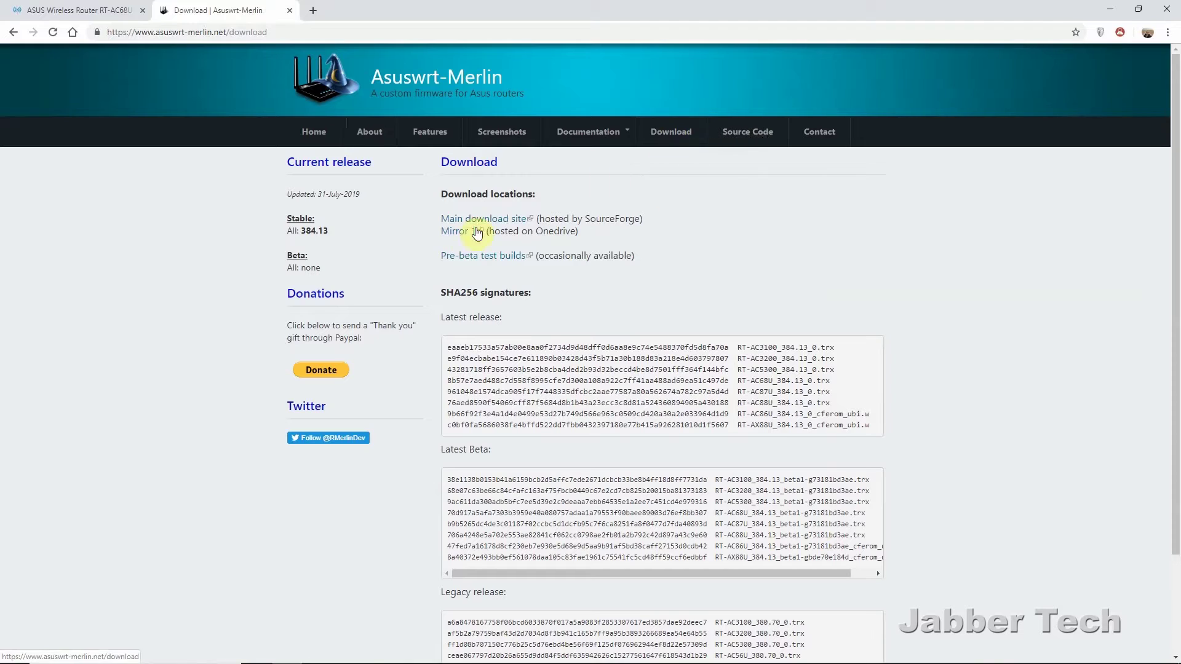
{"action": "left_click", "coordinate": [496, 221]}
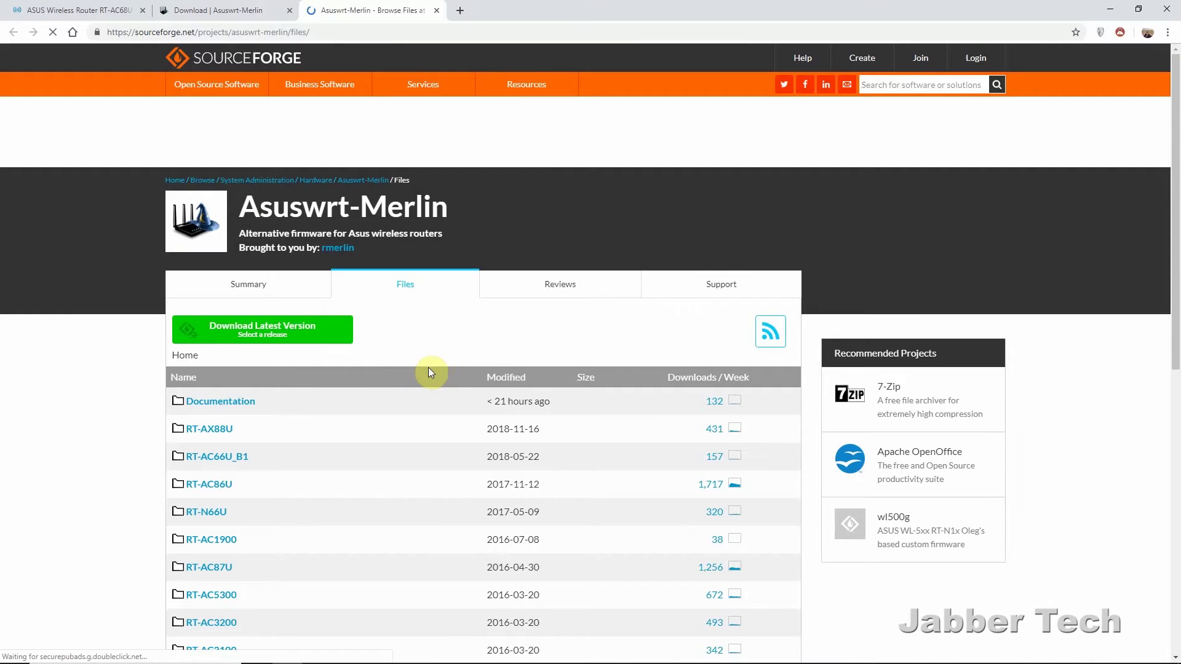
{"action": "scroll", "coordinate": [431, 369], "scroll_direction": "down", "scroll_amount": 3}
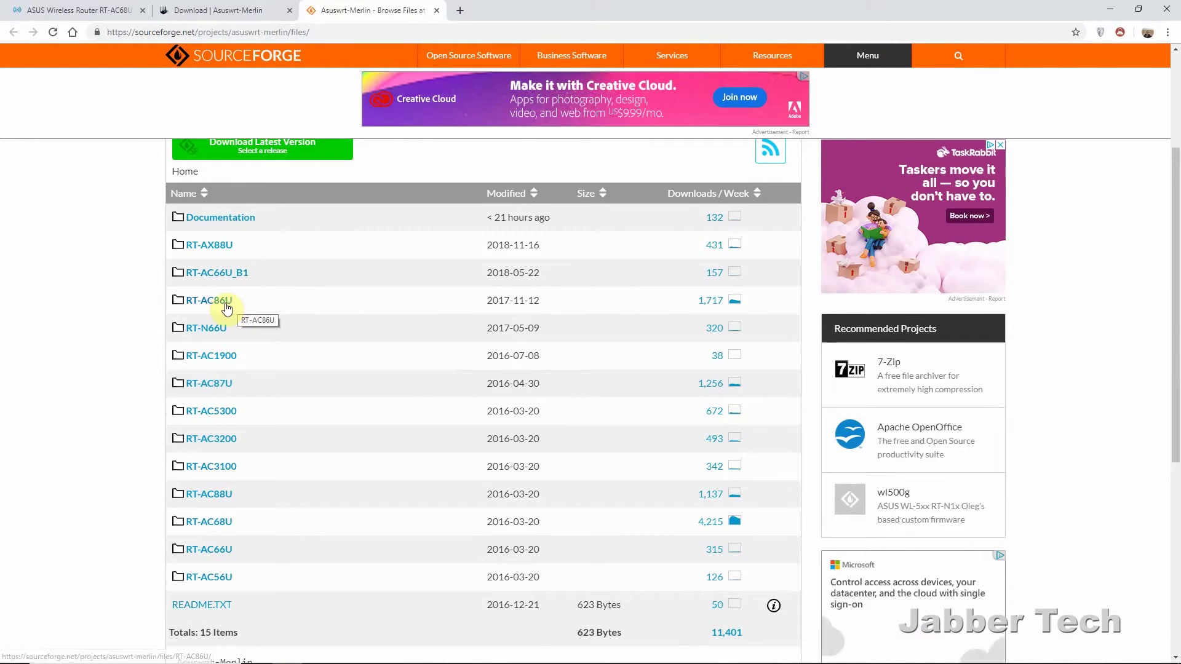
{"action": "left_click", "coordinate": [227, 522]}
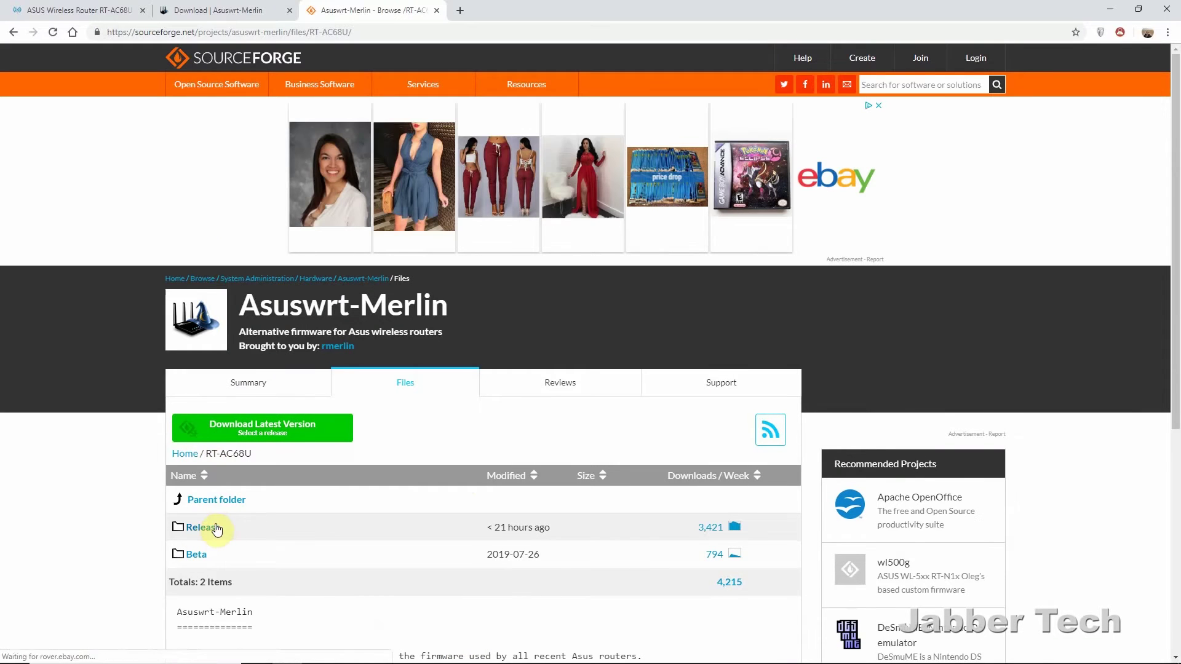
{"action": "left_click", "coordinate": [203, 527]}
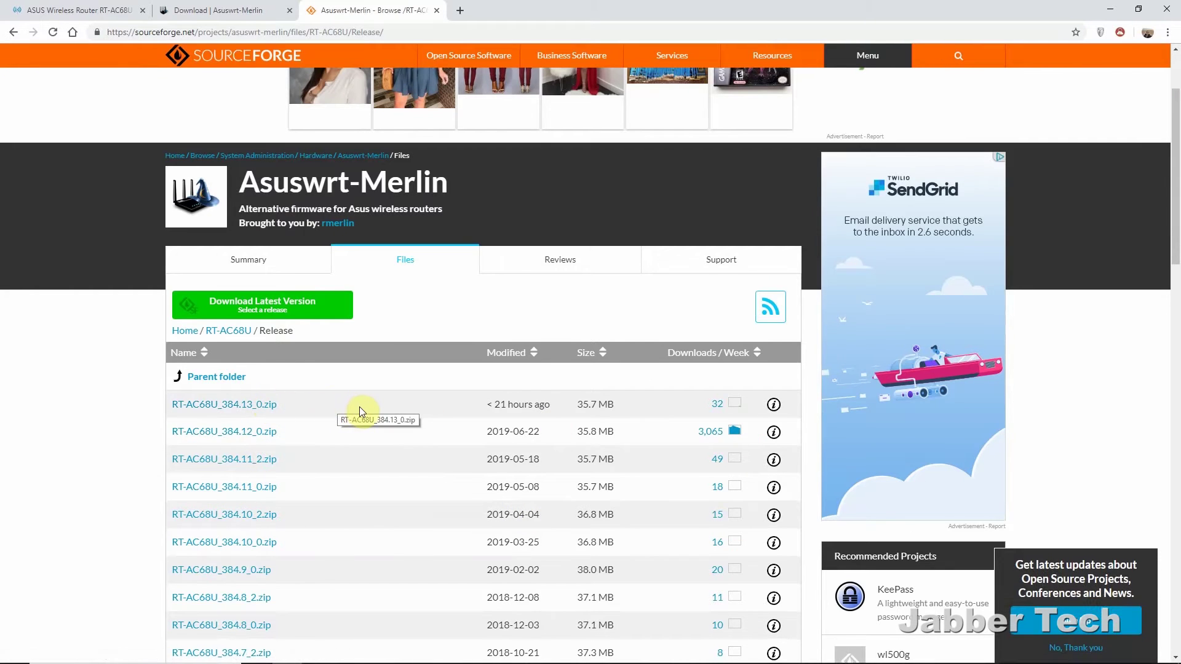
{"action": "left_click", "coordinate": [246, 406]}
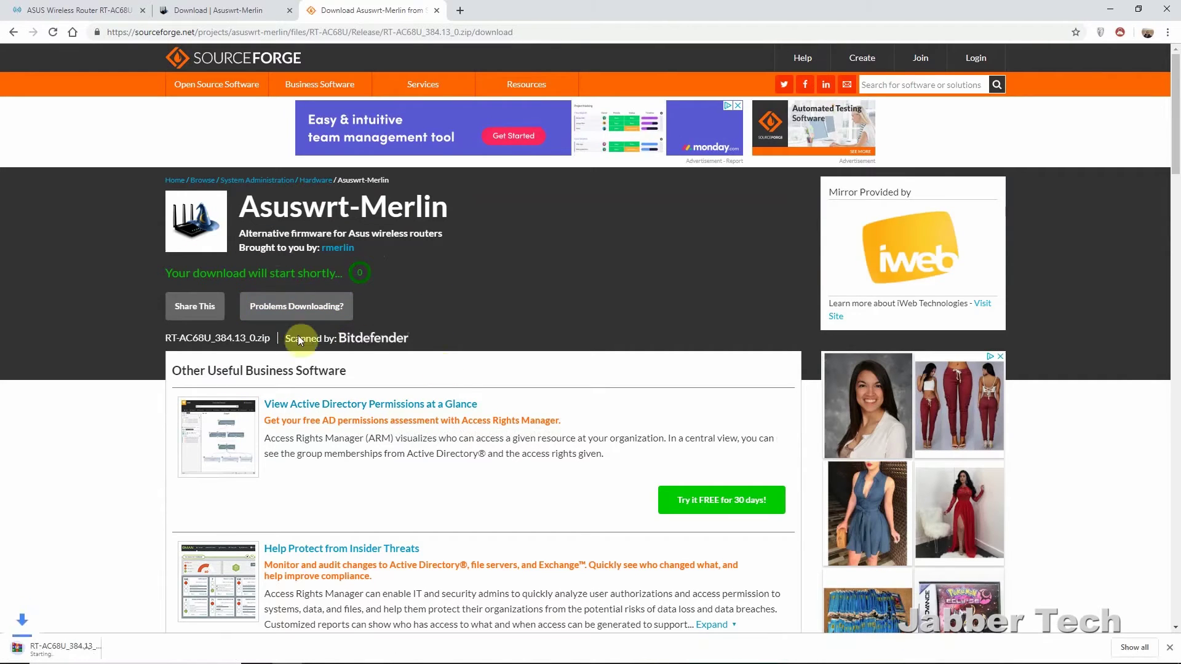
On the RT-AC68U admin page, go to the VPN section's VPN Client settings
{"action": "left_click", "coordinate": [106, 6]}
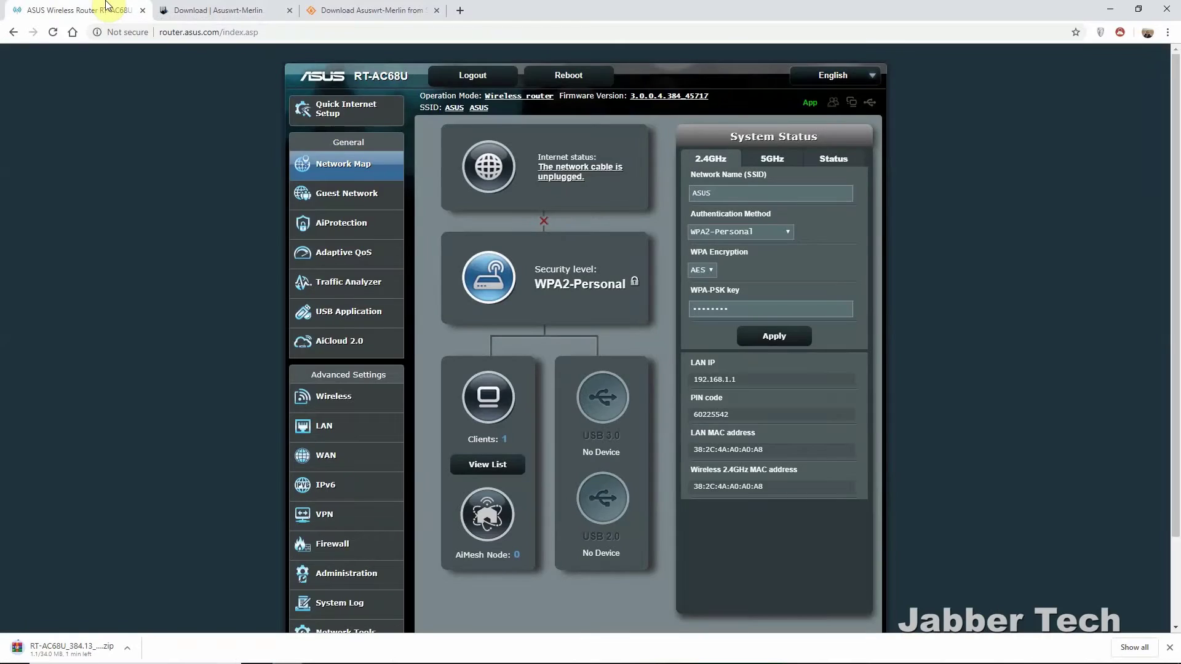
{"action": "scroll", "coordinate": [545, 429], "scroll_direction": "down", "scroll_amount": 1}
{"action": "left_click", "coordinate": [329, 456]}
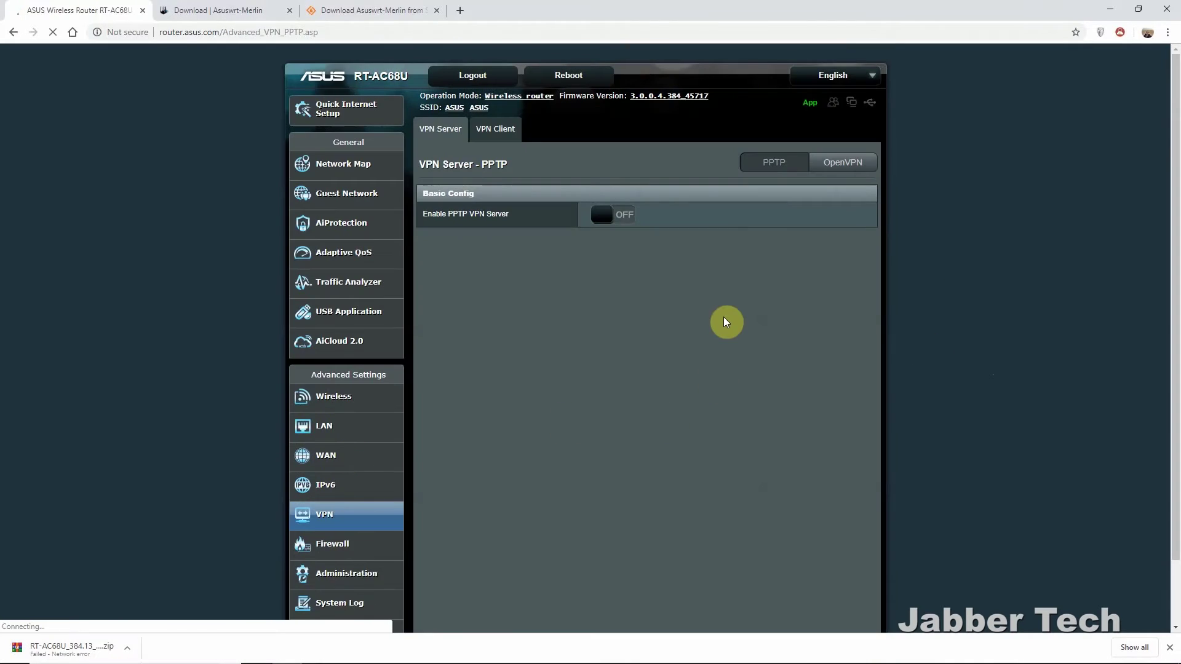
{"action": "left_click", "coordinate": [503, 137]}
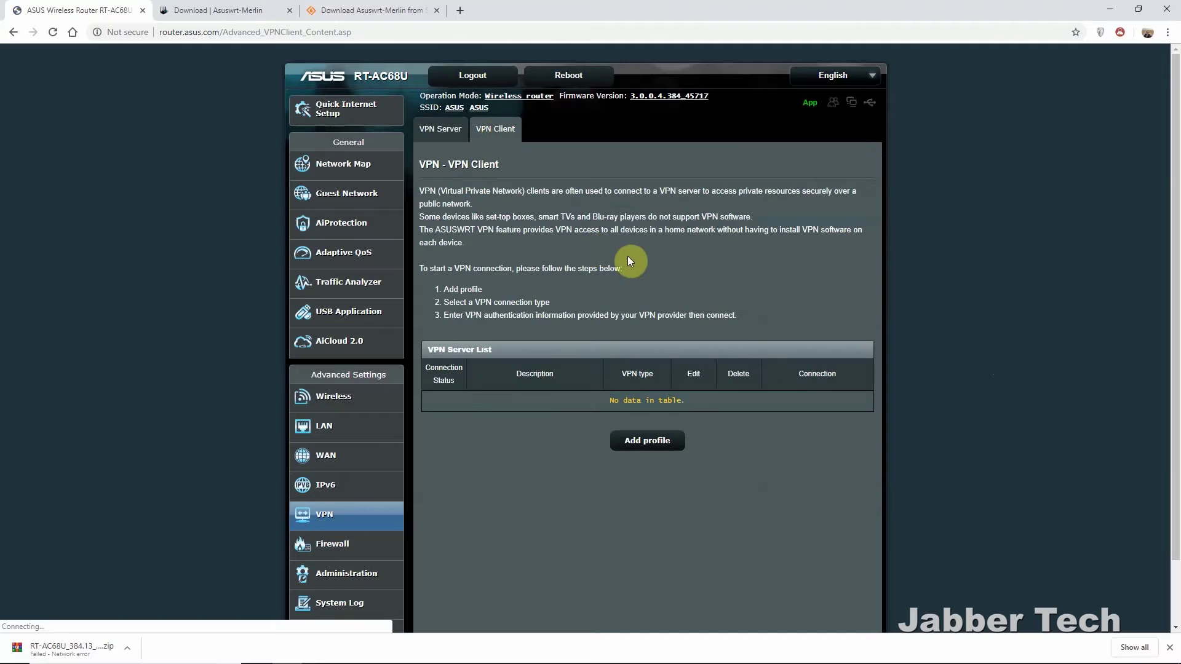
Start a new VPN client profile, compare PPTP and L2TP fields, cancel, and return to Network Map
{"action": "left_click", "coordinate": [662, 448]}
{"action": "left_click", "coordinate": [563, 185]}
{"action": "left_click", "coordinate": [486, 188]}
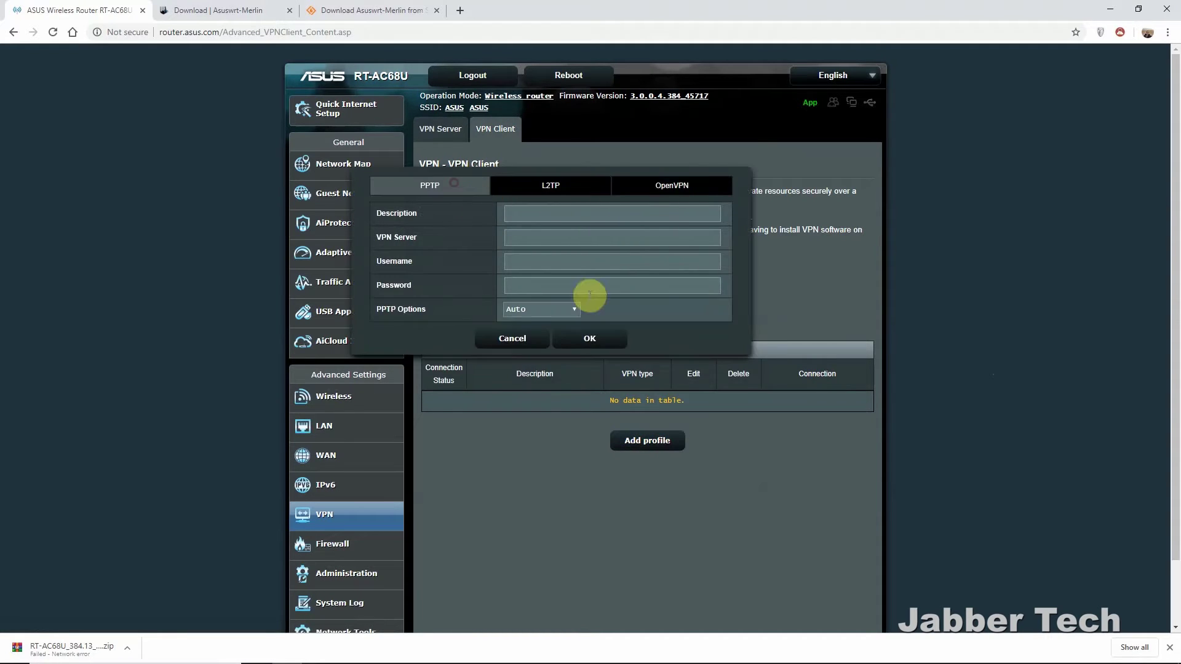
{"action": "left_click", "coordinate": [532, 346]}
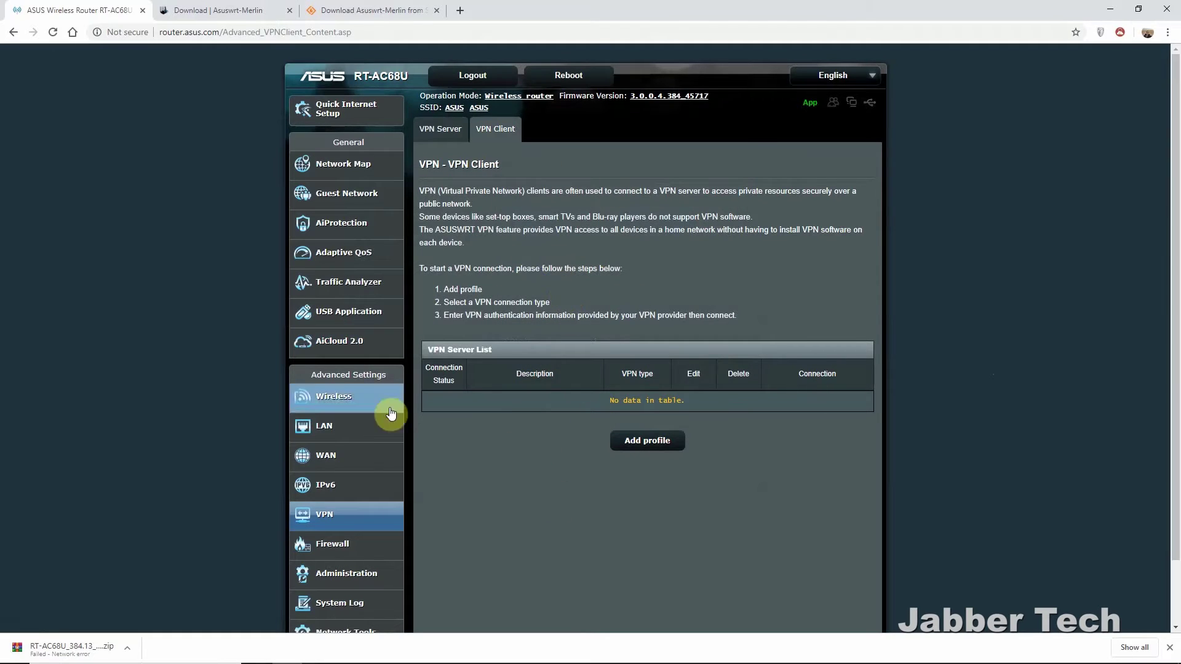
{"action": "scroll", "coordinate": [393, 434], "scroll_direction": "down", "scroll_amount": 1}
{"action": "scroll", "coordinate": [453, 63], "scroll_direction": "up", "scroll_amount": 1}
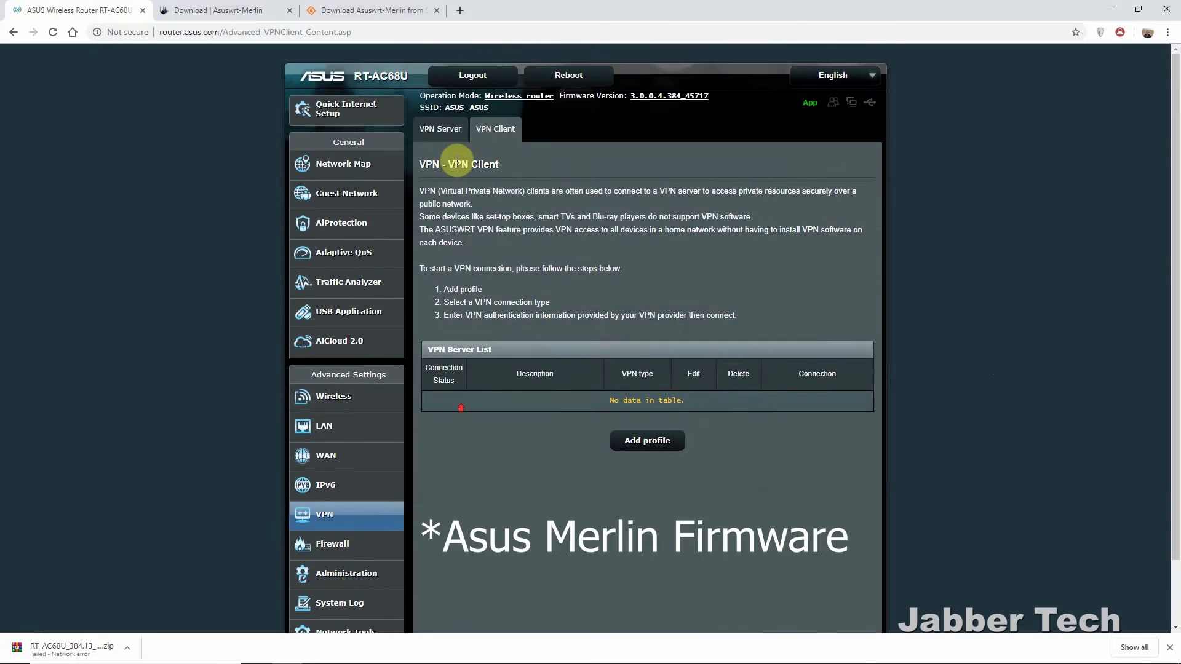
{"action": "left_click", "coordinate": [330, 164]}
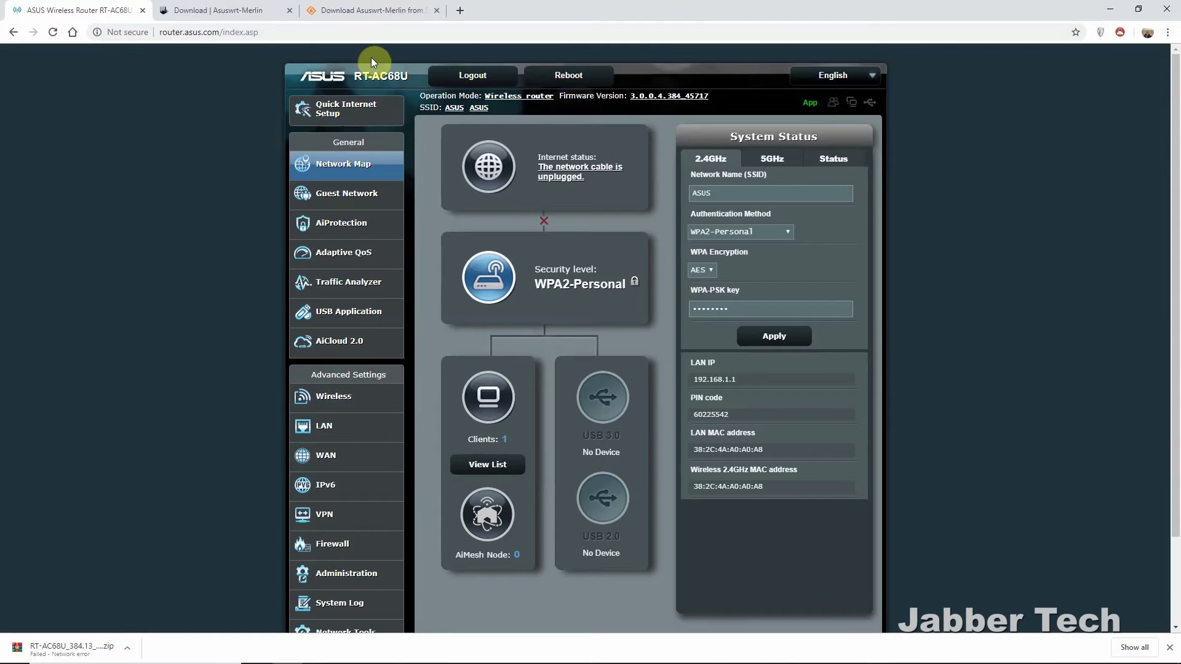
Manually upload RT-AC68U_384.13_0.trx through Administration > Firmware Upgrade to flash the RT-AC68U
{"action": "scroll", "coordinate": [390, 440], "scroll_direction": "down", "scroll_amount": 2}
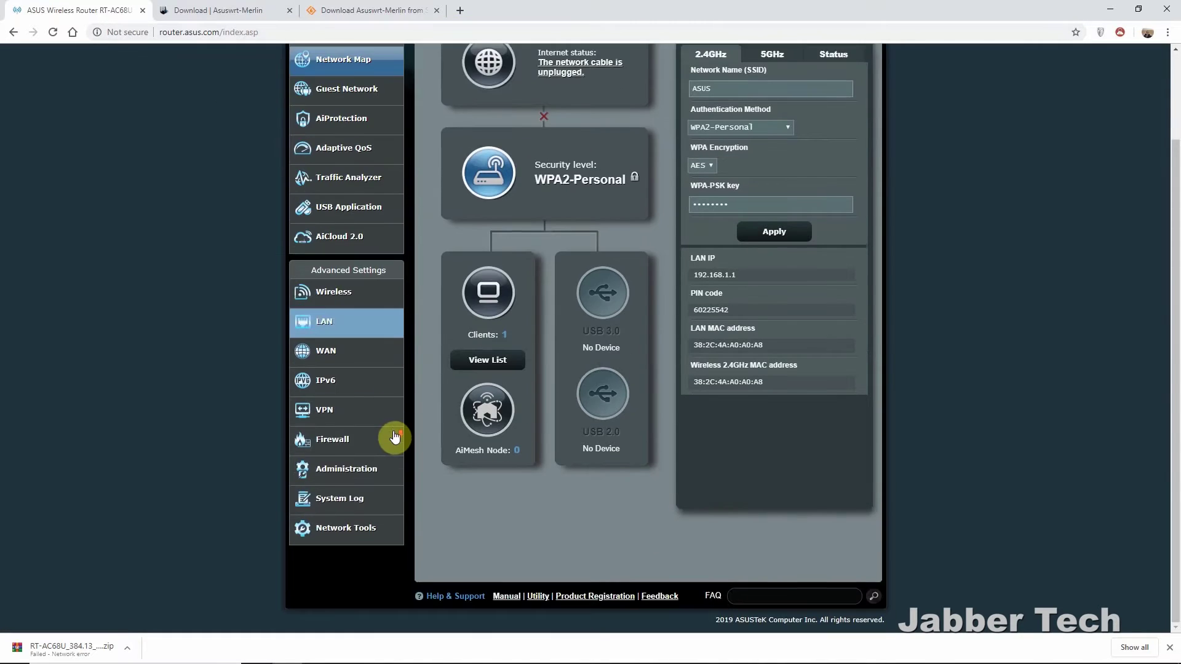
{"action": "left_click", "coordinate": [363, 473]}
{"action": "left_click", "coordinate": [584, 139]}
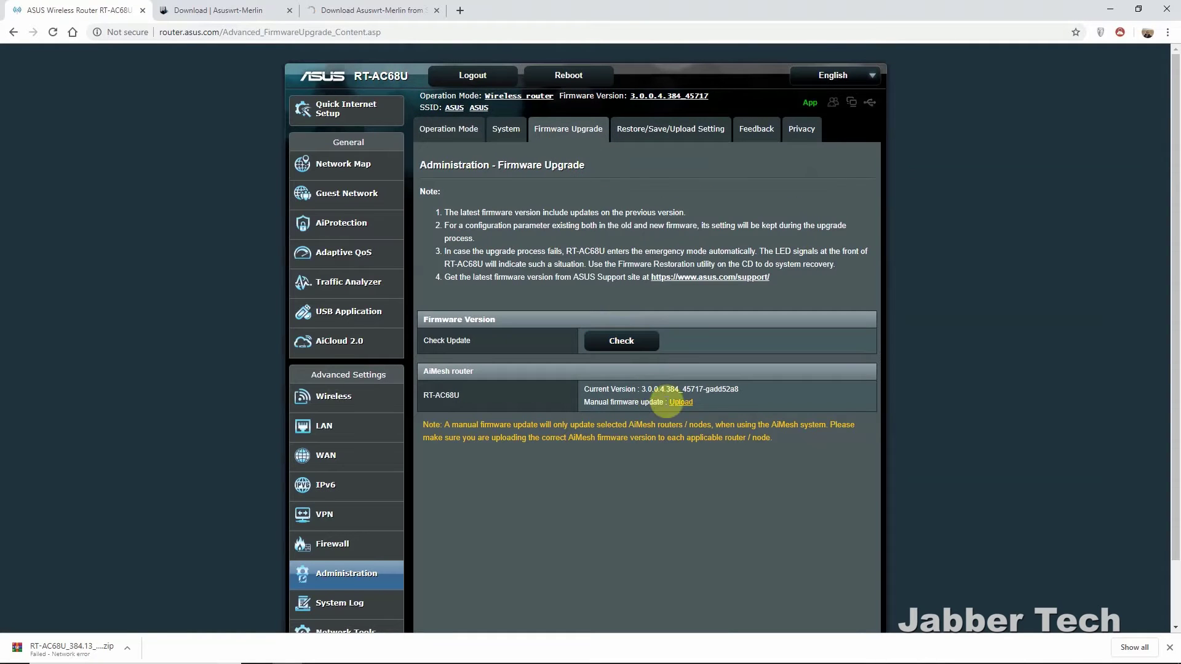
{"action": "left_click", "coordinate": [681, 404]}
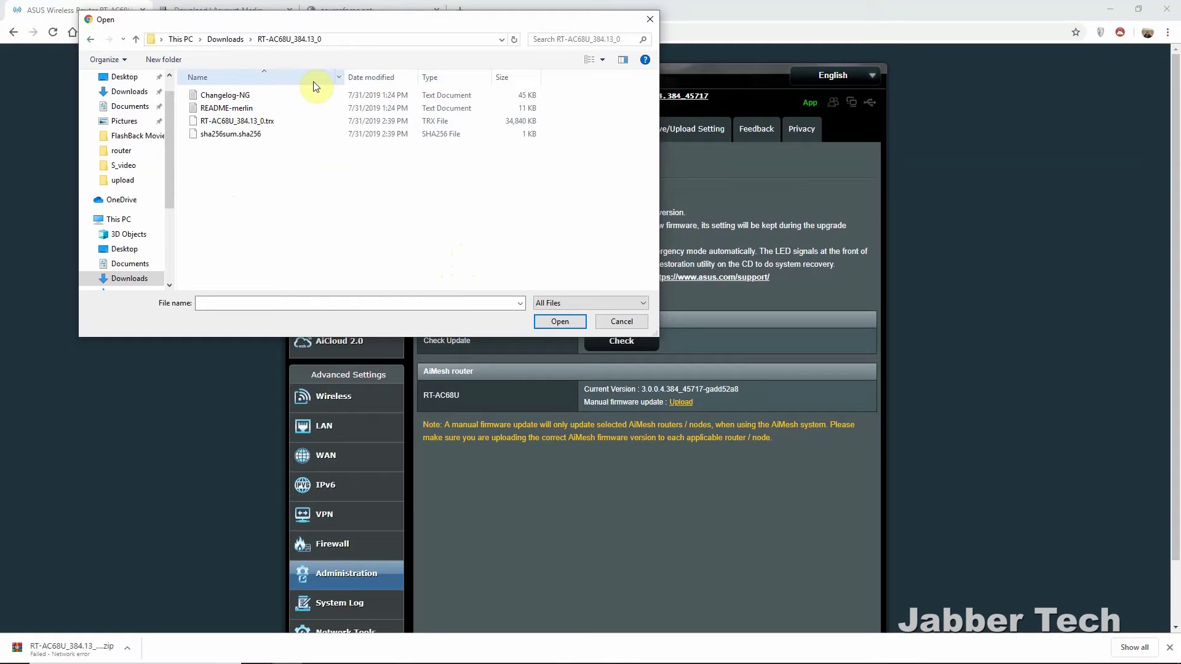
{"action": "left_click", "coordinate": [274, 126]}
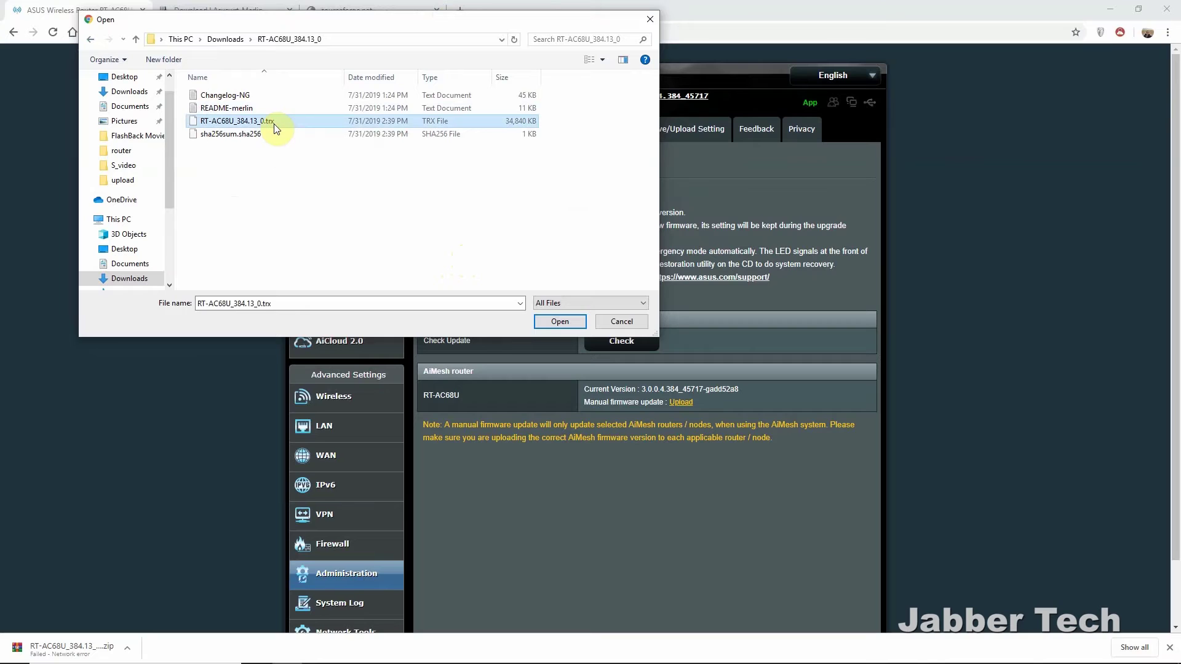
{"action": "left_click", "coordinate": [560, 321]}
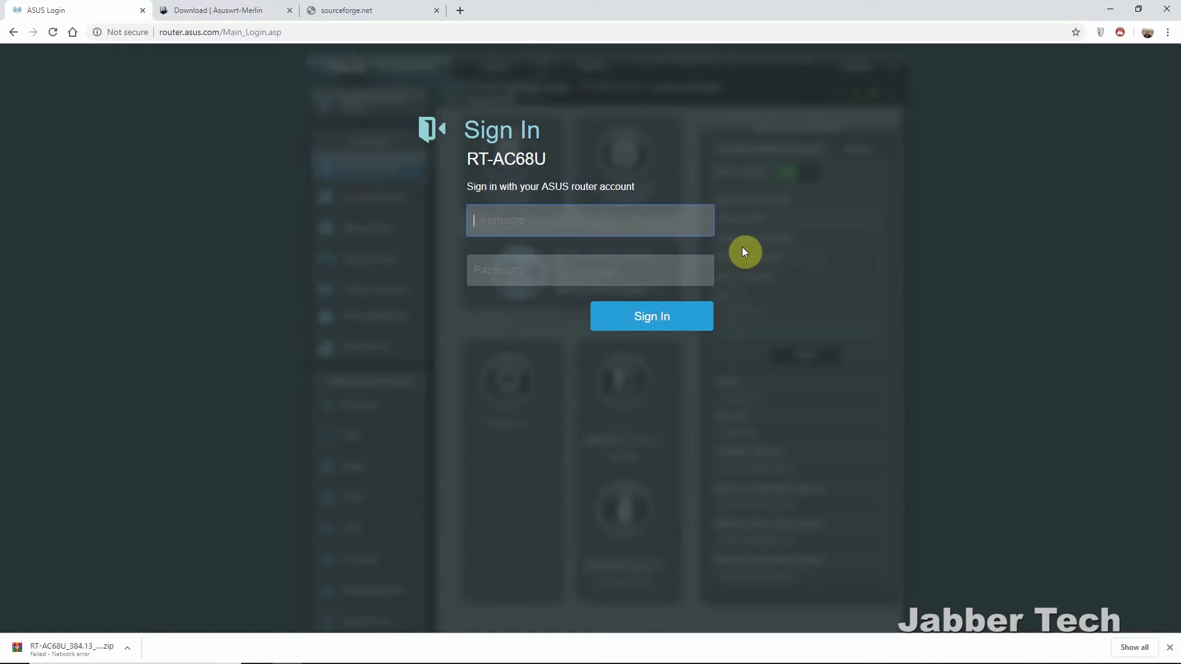
Enter the admin username on the RT-AC68U Sign In page to log back in
{"action": "type", "text": "Jabber"}
{"action": "key", "text": "Tab"}
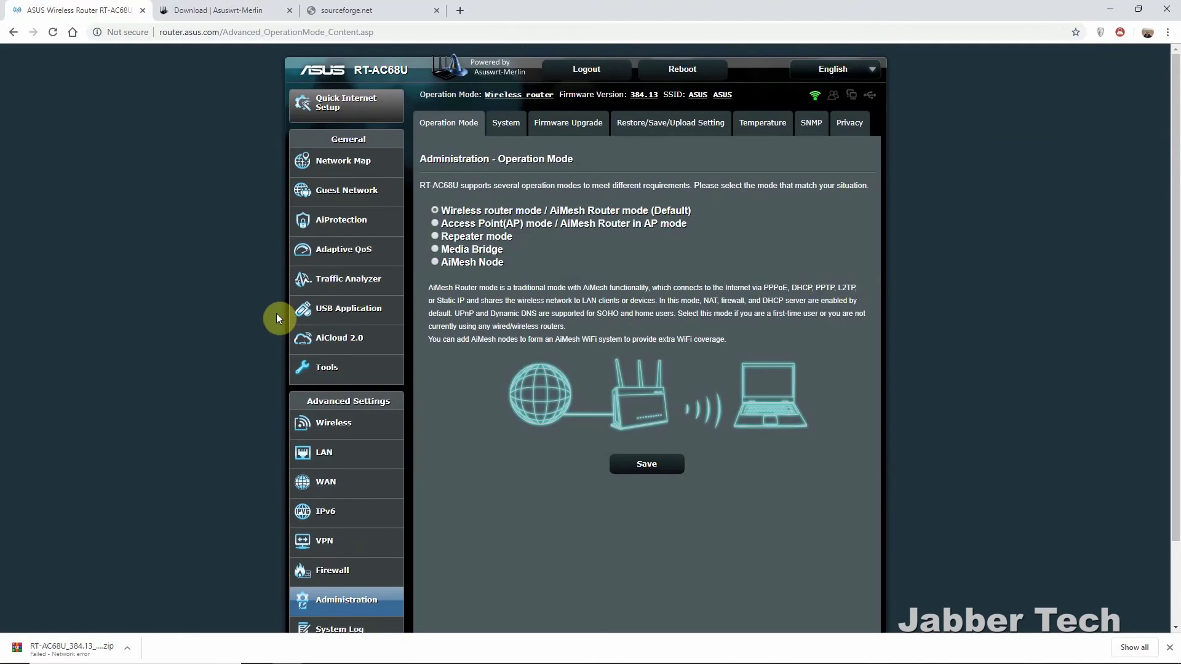
Confirm firmware 384.13_0 on Firmware Upgrade, browse the new VPN Client page, then return to Network Map
{"action": "left_click", "coordinate": [565, 123]}
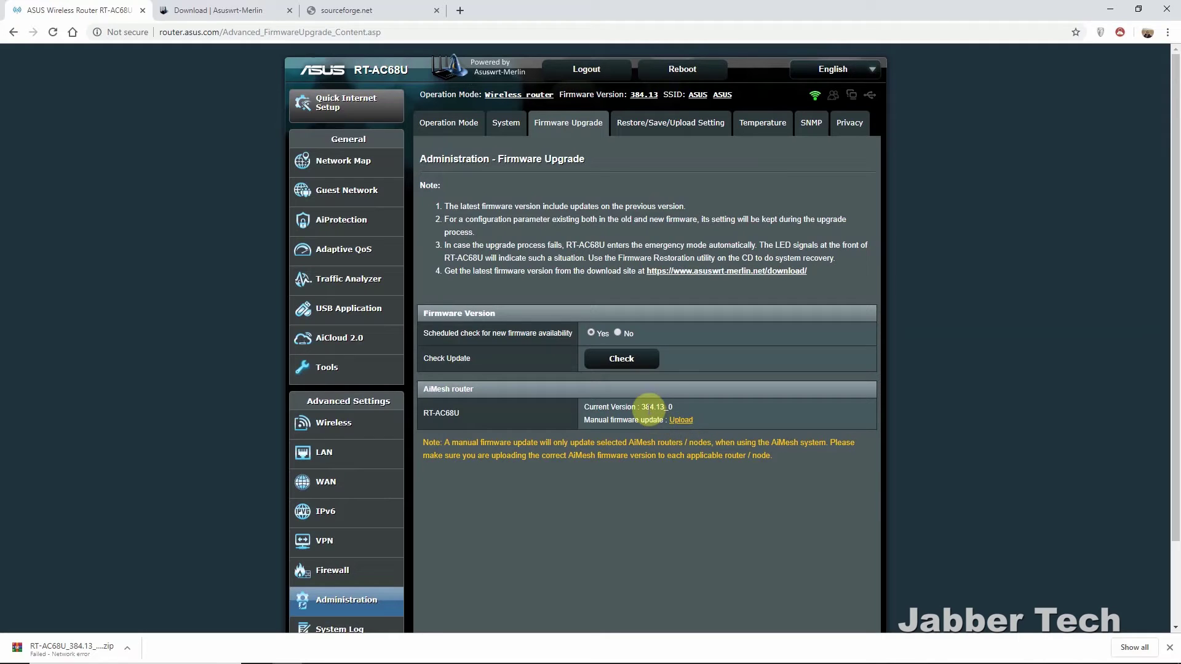
{"action": "left_click", "coordinate": [362, 541]}
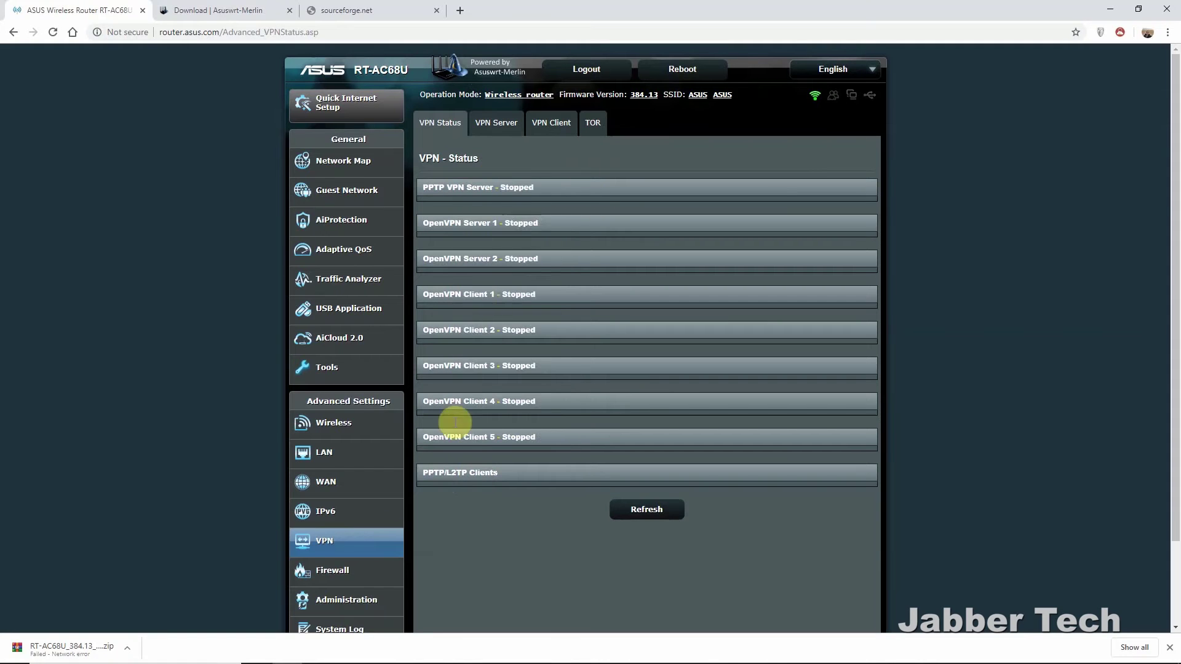
{"action": "left_click", "coordinate": [549, 123]}
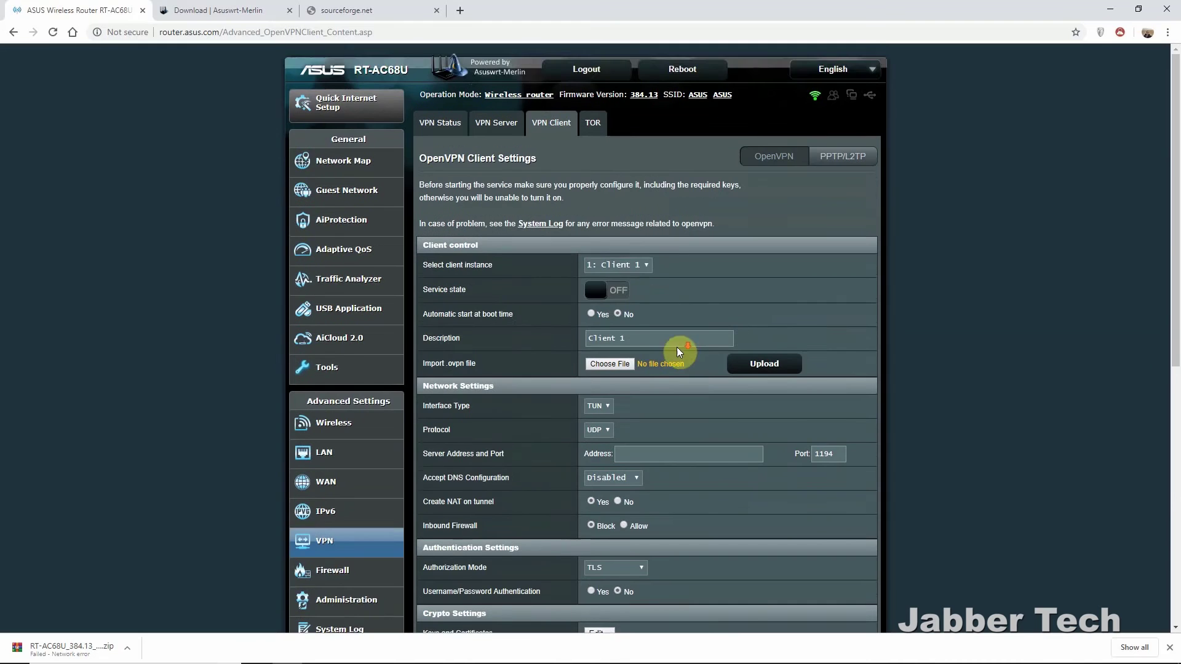
{"action": "scroll", "coordinate": [674, 346], "scroll_direction": "down", "scroll_amount": 7}
{"action": "scroll", "coordinate": [673, 349], "scroll_direction": "up", "scroll_amount": 7}
{"action": "left_click", "coordinate": [346, 163]}
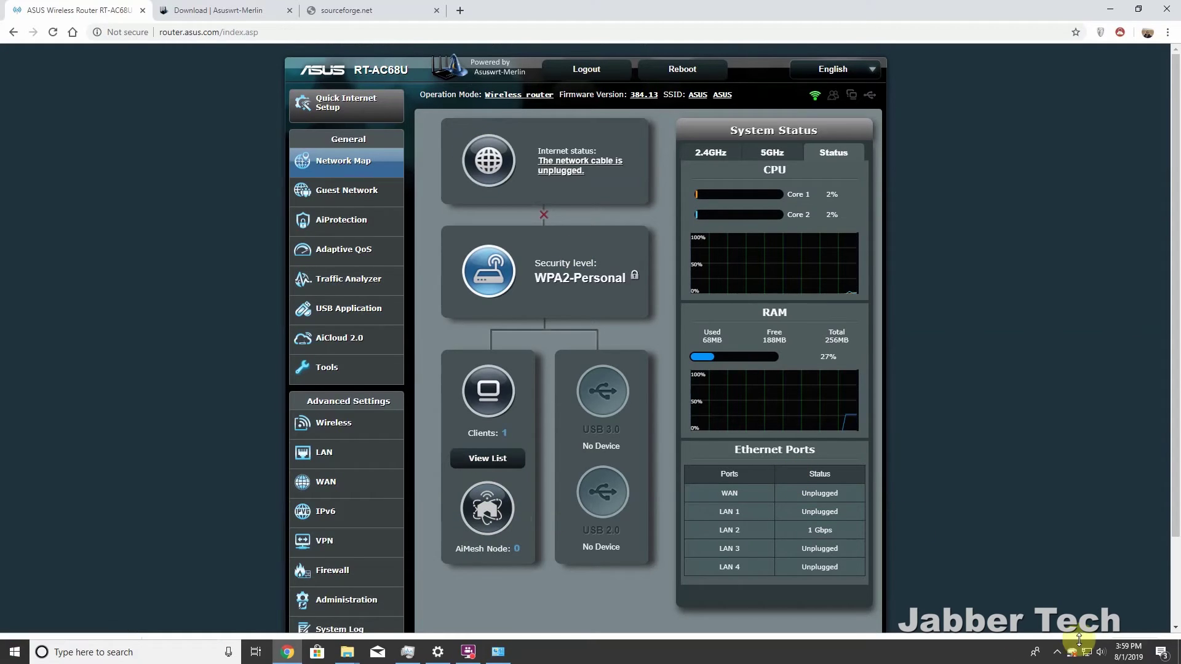
Switch to the RT-AC5300 router tab and show its AiMesh node panel on the Network Map
{"action": "left_click", "coordinate": [1098, 656]}
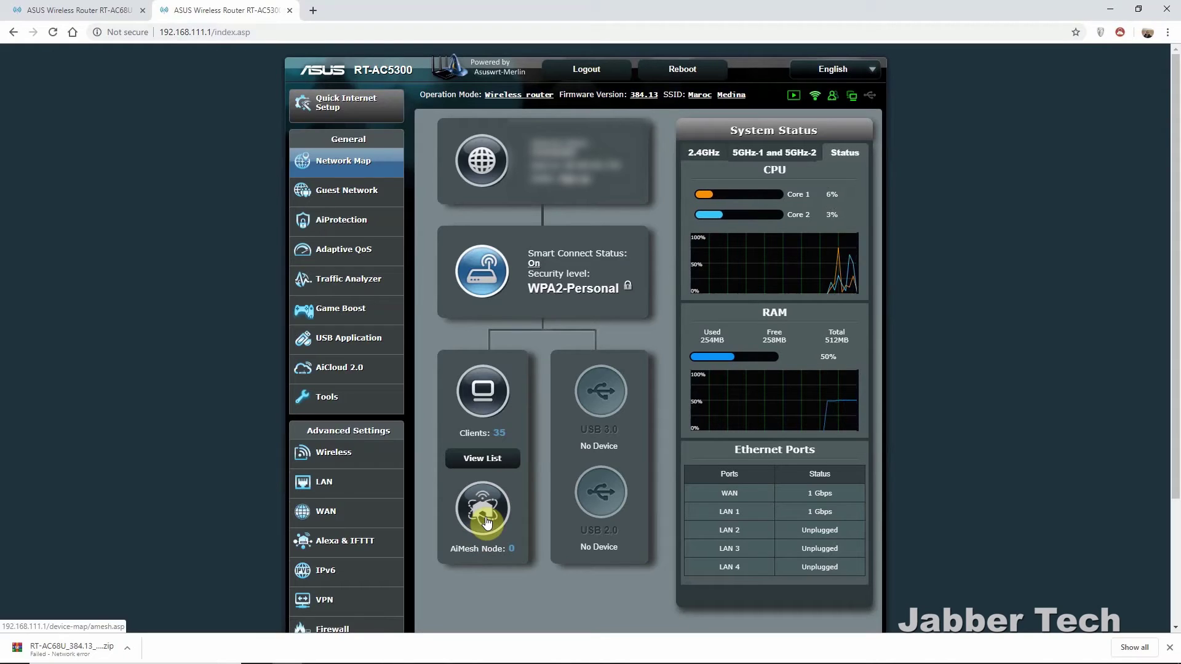
{"action": "left_click", "coordinate": [484, 520]}
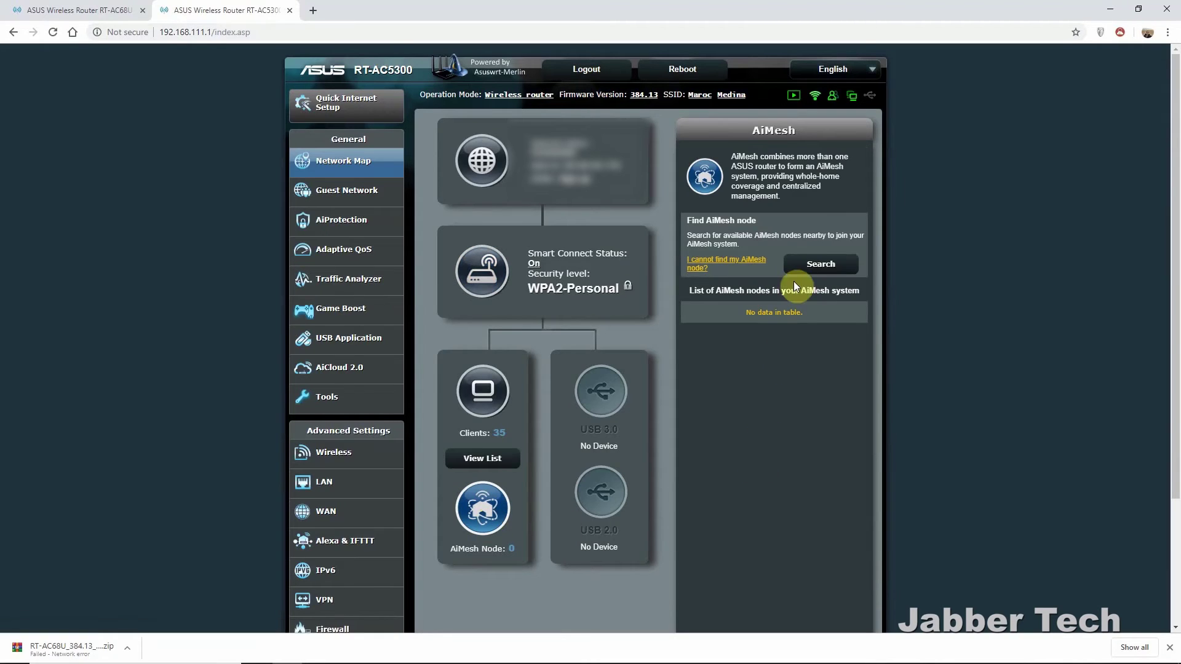
Search for AiMesh nodes, select the discovered RT-AC68U and apply to add it as a node
{"action": "left_click", "coordinate": [820, 265]}
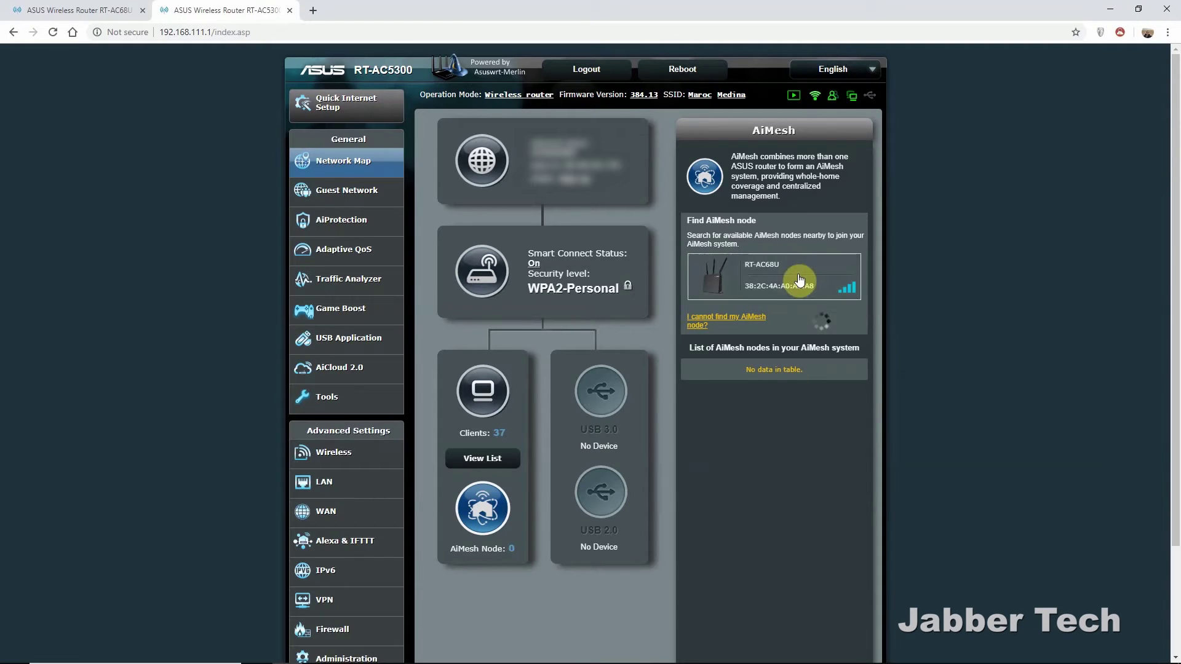
{"action": "left_click", "coordinate": [760, 281]}
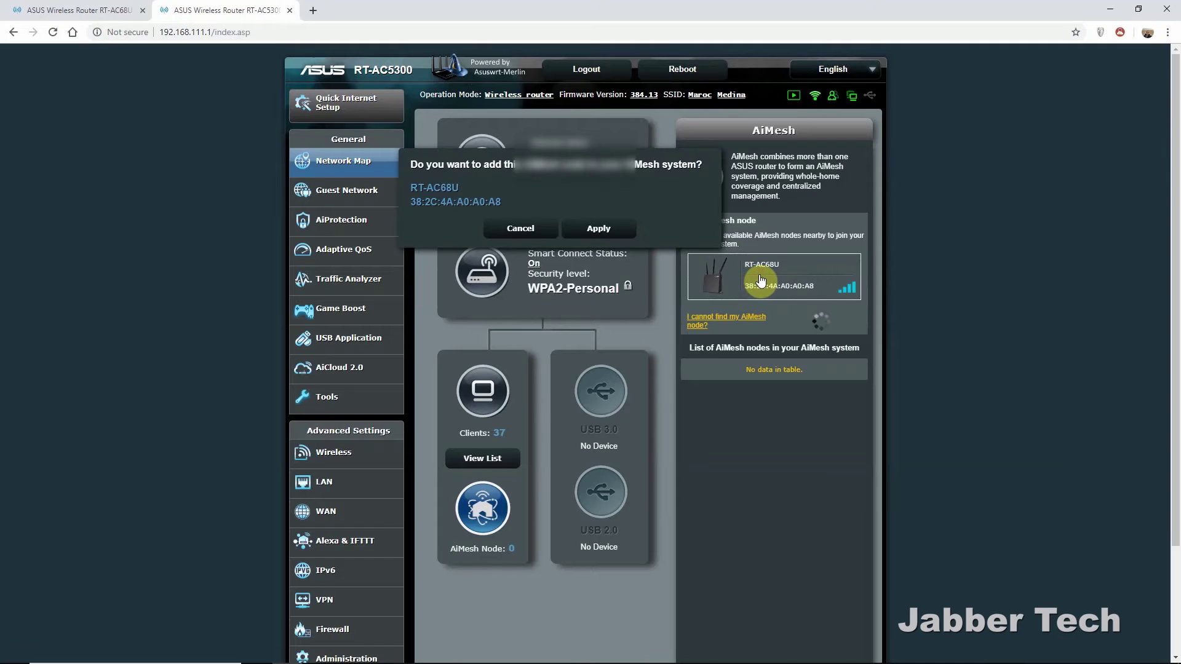
{"action": "left_click", "coordinate": [594, 230]}
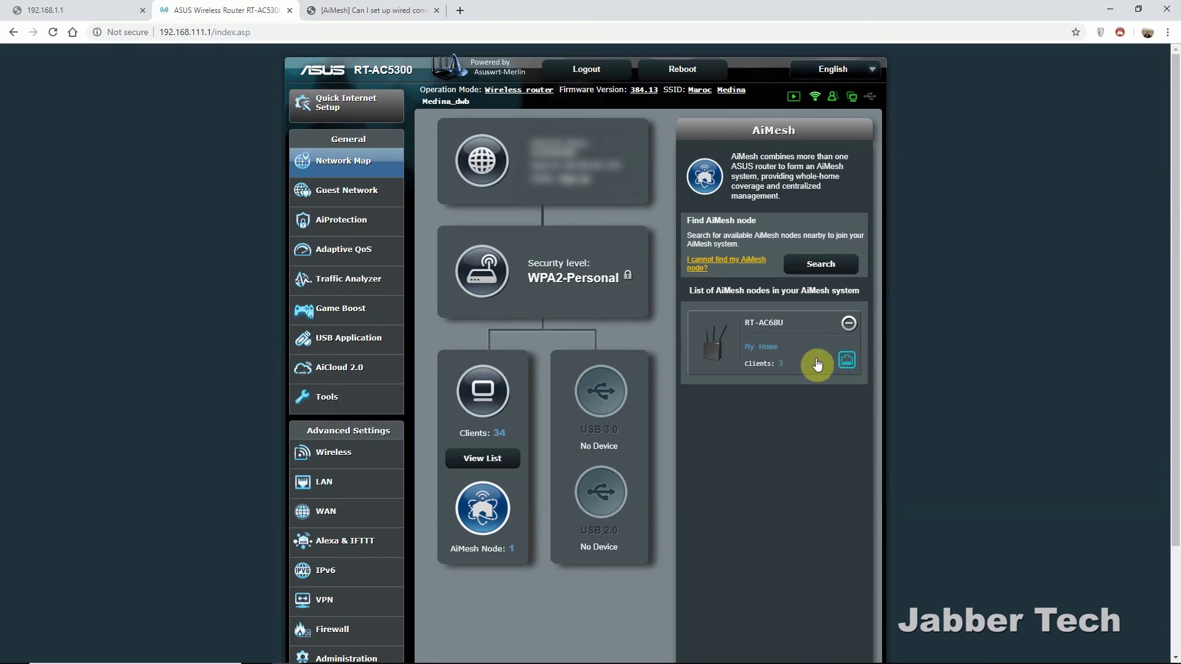
Check the RT-AC68U node's list of connected clients, then go back to the node's details
{"action": "left_click", "coordinate": [842, 360]}
{"action": "left_click", "coordinate": [840, 509]}
{"action": "left_click", "coordinate": [791, 357]}
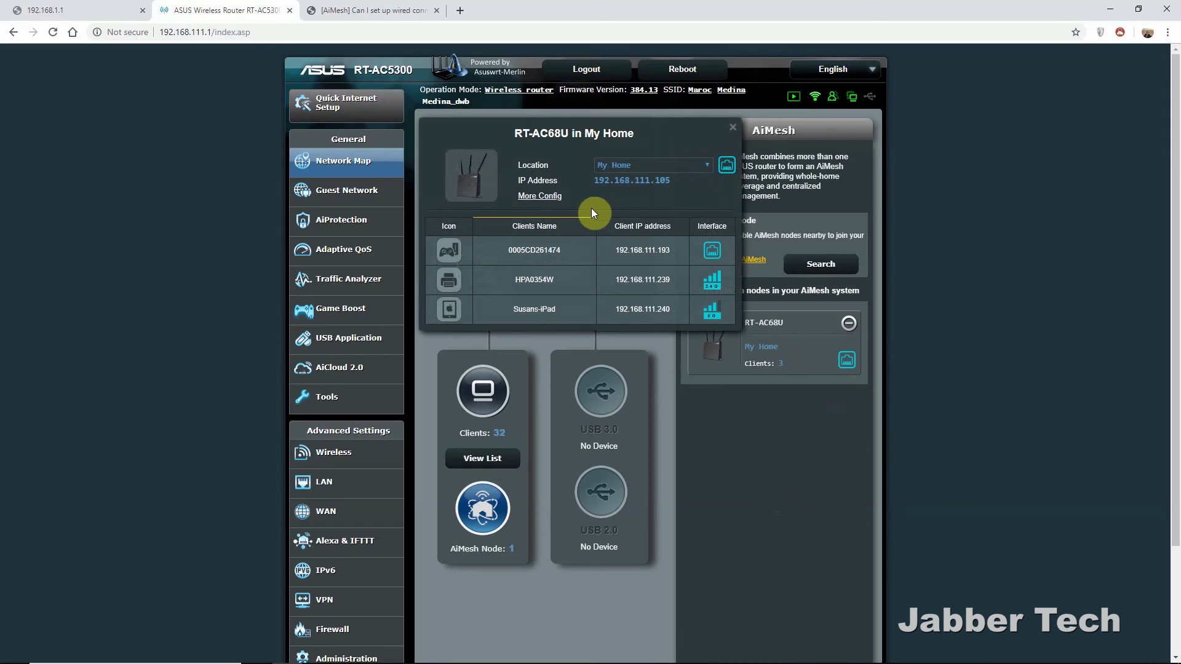
Expand More Config for the RT-AC68U node and read the Wired connection (Ethernet backhaul) explanation
{"action": "left_click", "coordinate": [552, 196]}
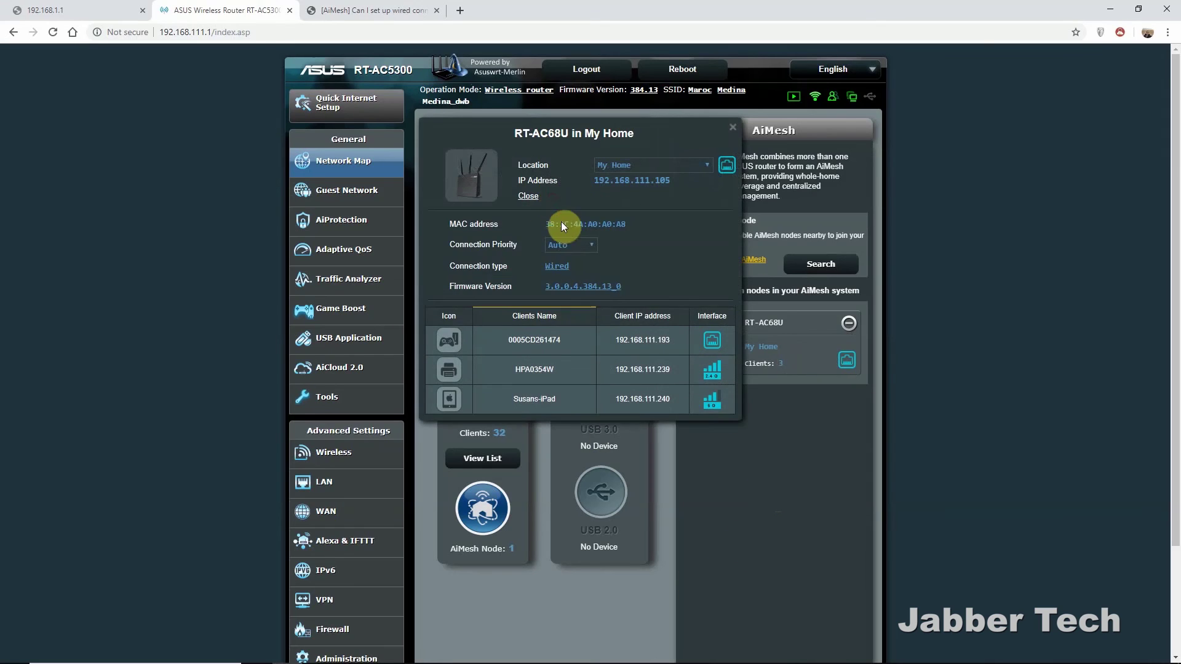
{"action": "left_click", "coordinate": [561, 268]}
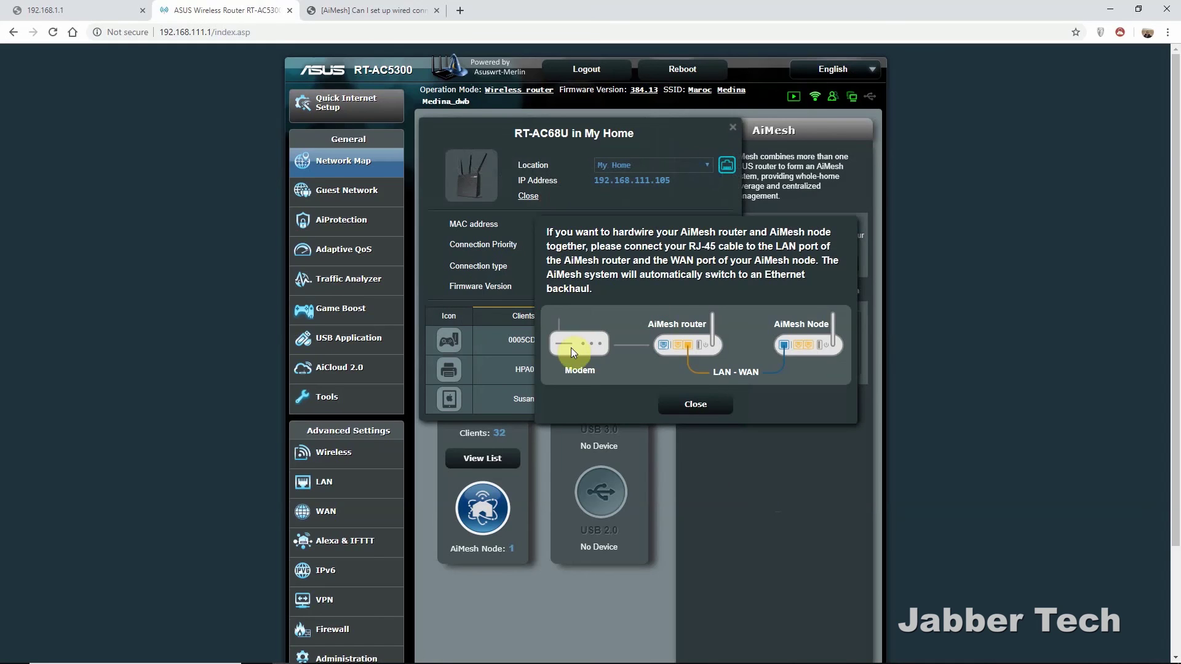
{"action": "left_click", "coordinate": [705, 407]}
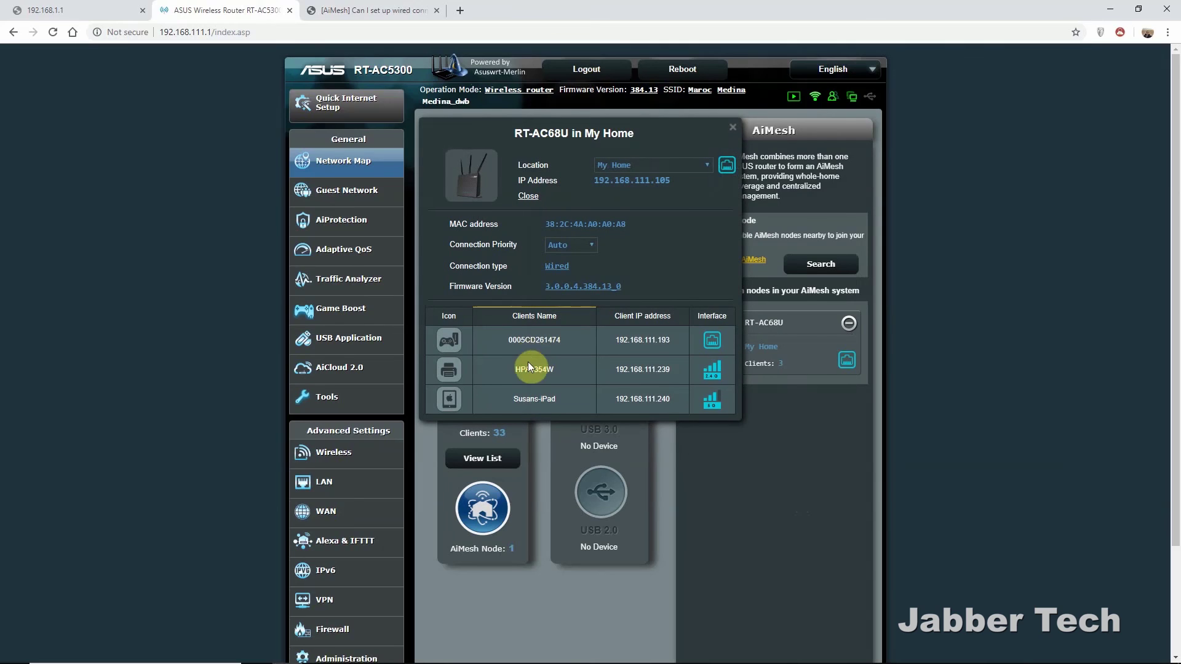